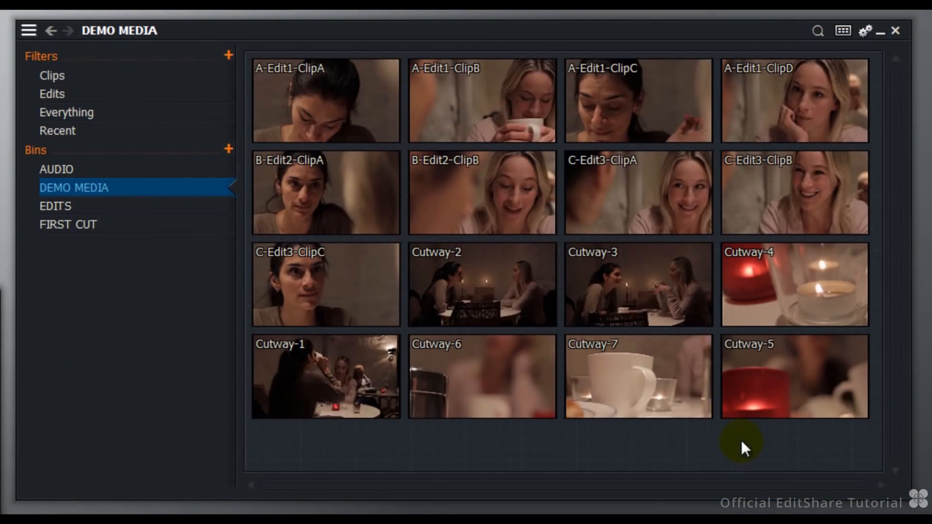
Step: Mark a new section with in and out points on A-Edit1-ClipC in the DEMO MEDIA bin
mouse_move(211, 82)
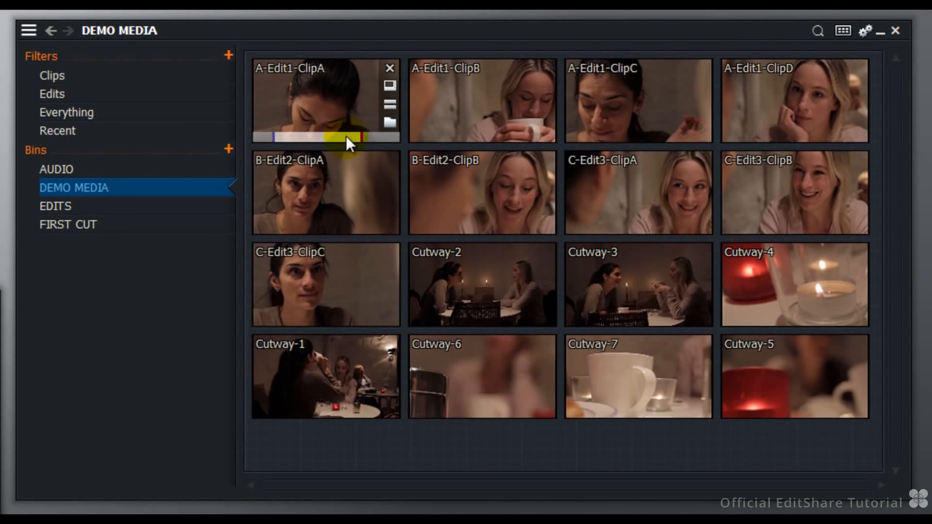
mouse_move(460, 121)
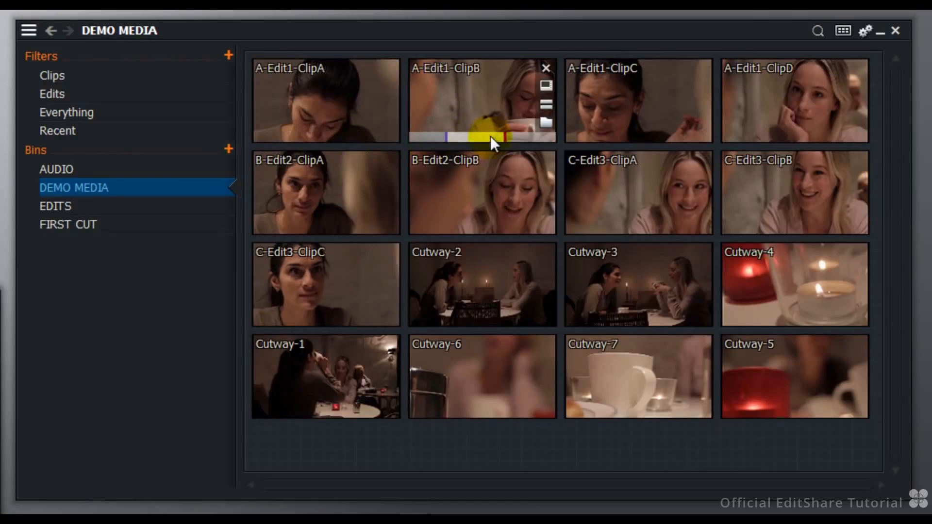
mouse_move(603, 121)
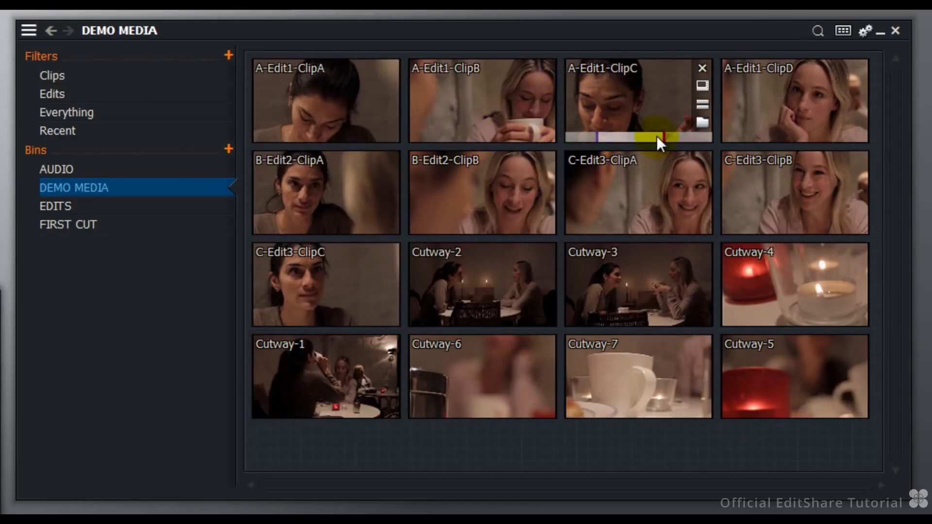
click(603, 136)
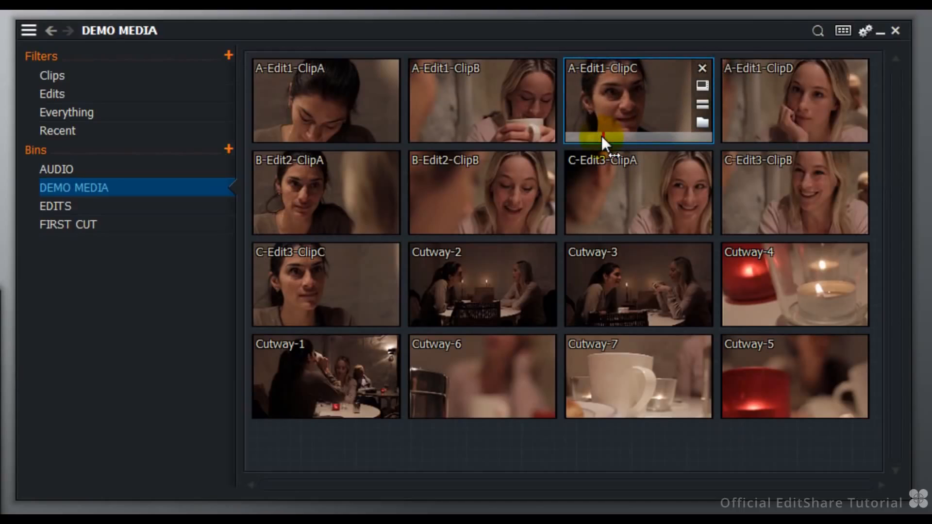
drag(601, 136, 665, 136)
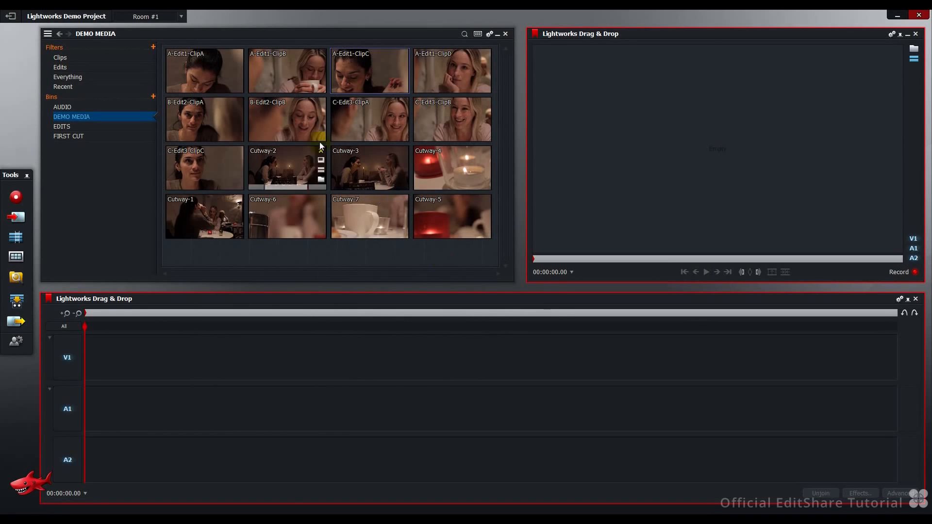
Step: Place A-Edit1-ClipA, ClipB, ClipC and ClipD one after another on the empty sequence's V1, A1 and A2 tracks
drag(215, 65, 163, 354)
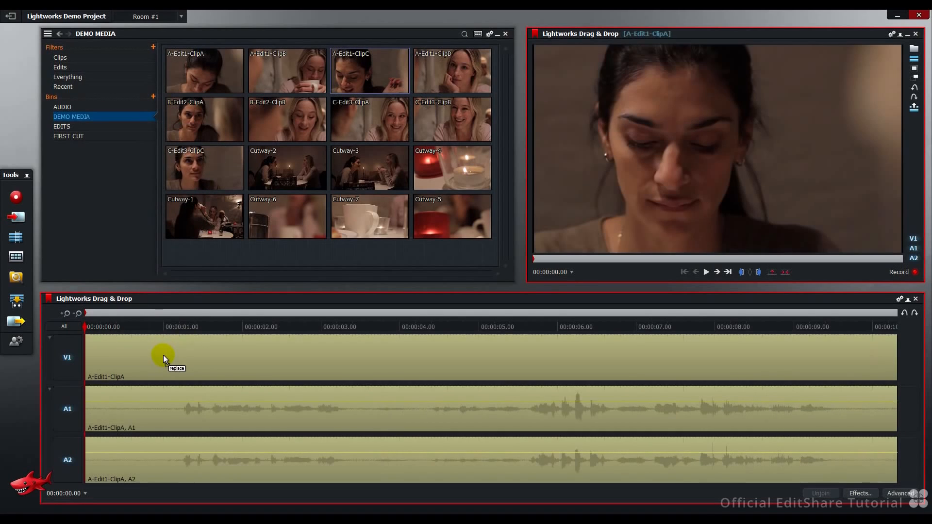
drag(279, 74, 899, 372)
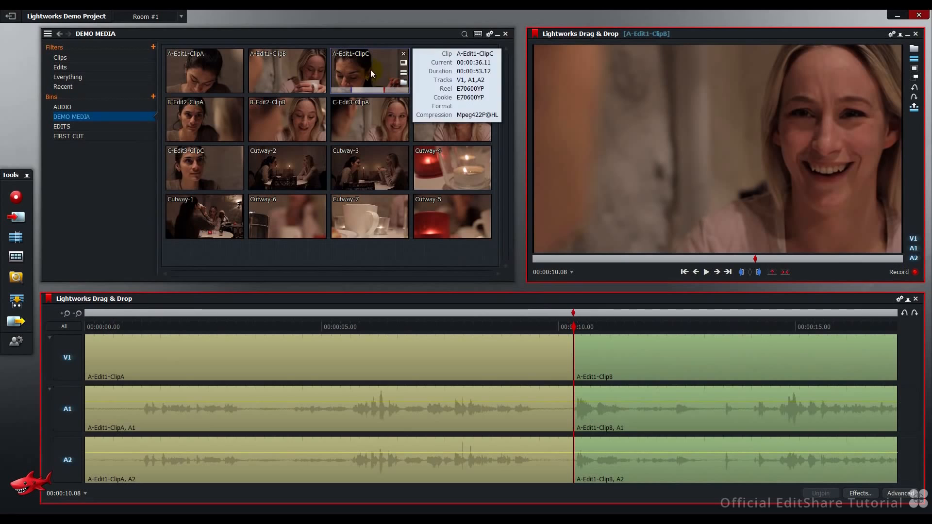
drag(370, 69, 894, 365)
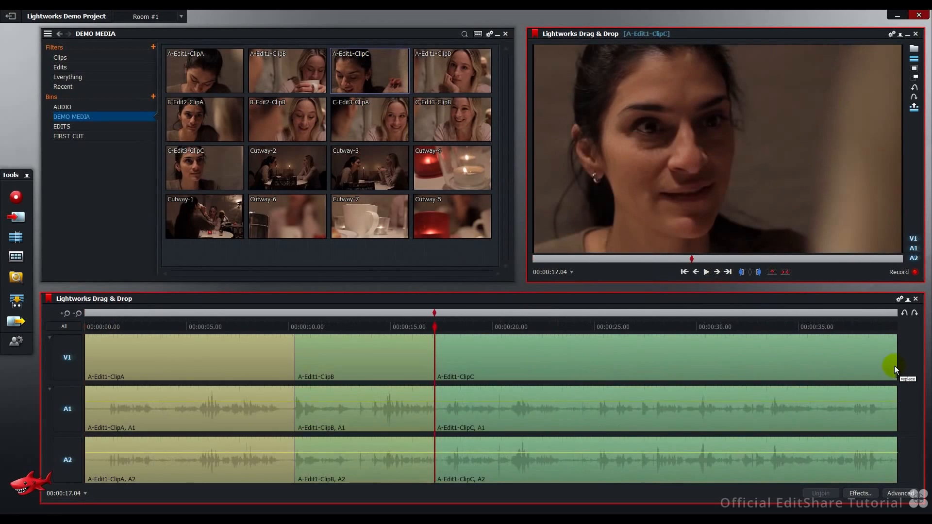
drag(435, 70, 895, 367)
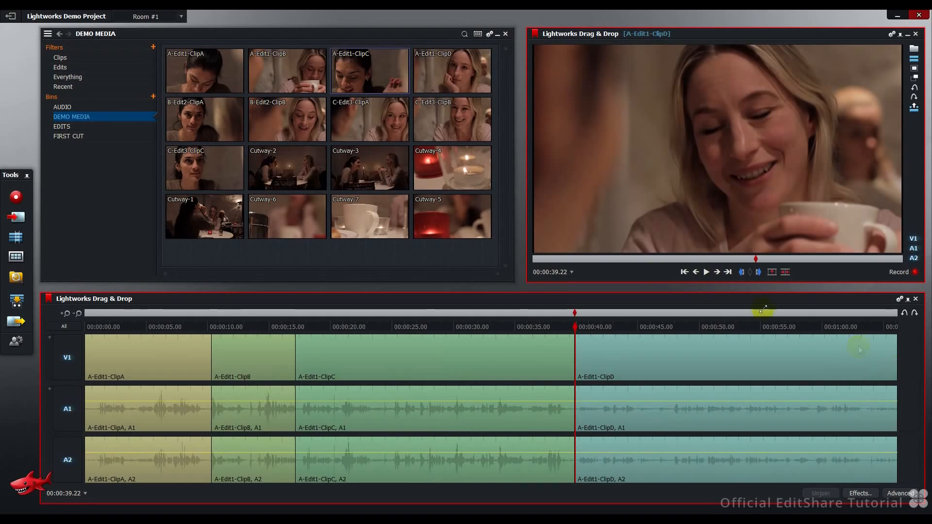
Step: Insert B-Edit2-ClipA, B-Edit2-ClipB, C-Edit3-ClipA and C-Edit3-ClipB in order at the end of the sequence through the record viewer
drag(209, 109, 363, 81)
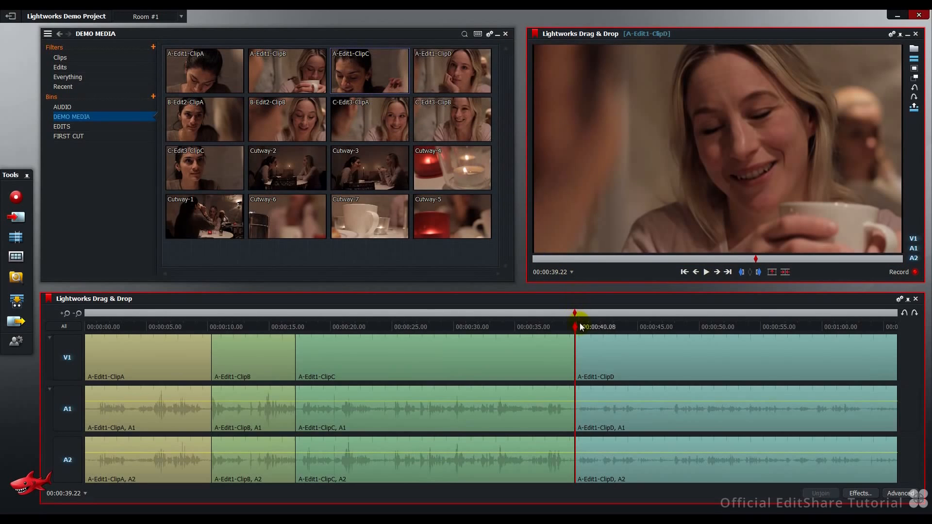
mouse_move(575, 327)
mouse_down()
mouse_move(531, 328)
mouse_move(899, 344)
mouse_up()
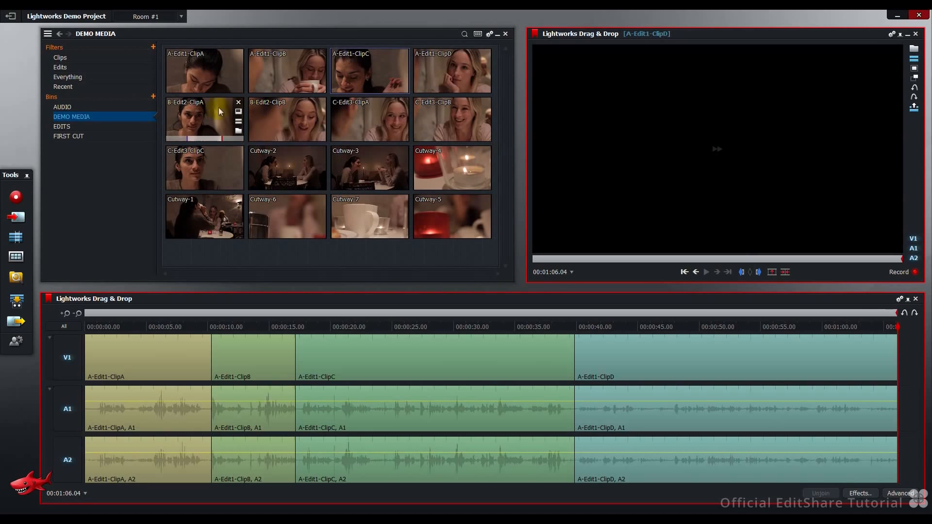
mouse_move(201, 108)
drag(201, 109, 651, 141)
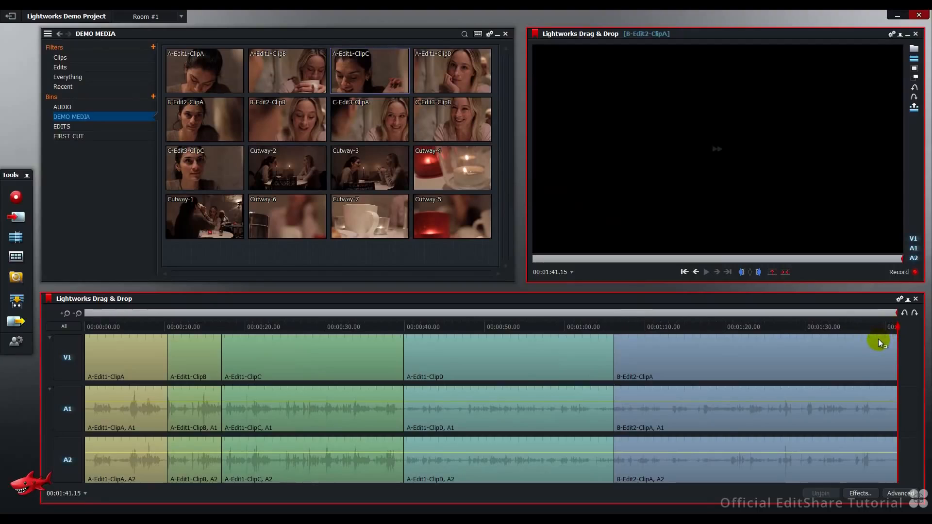
mouse_move(283, 114)
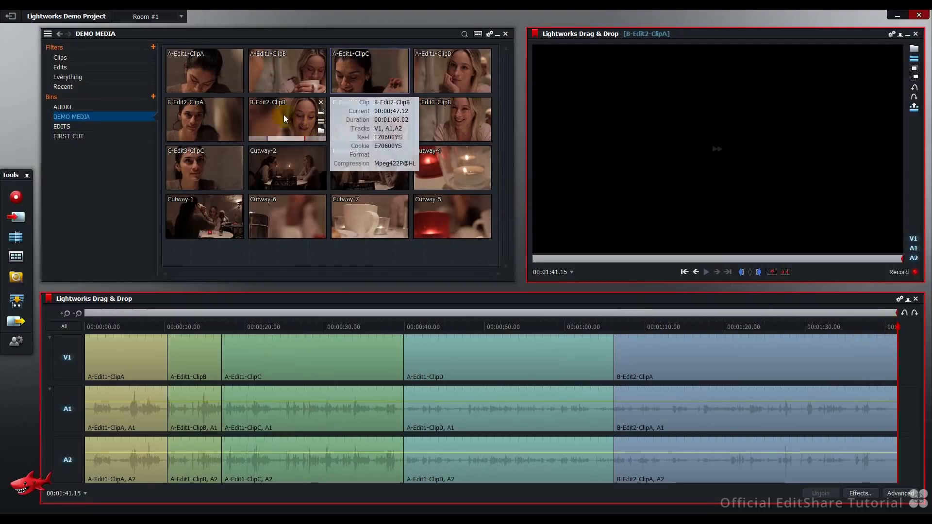
drag(283, 115, 640, 140)
drag(359, 120, 618, 143)
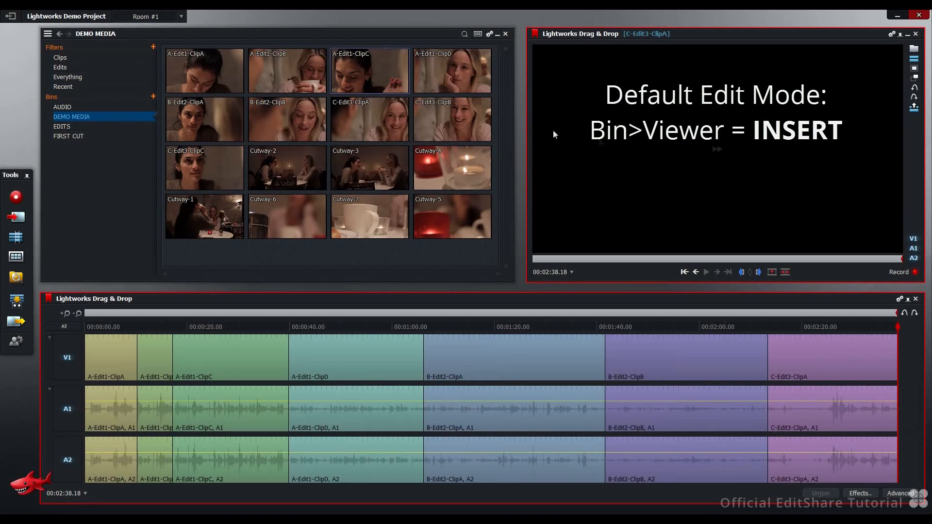
drag(445, 113, 639, 136)
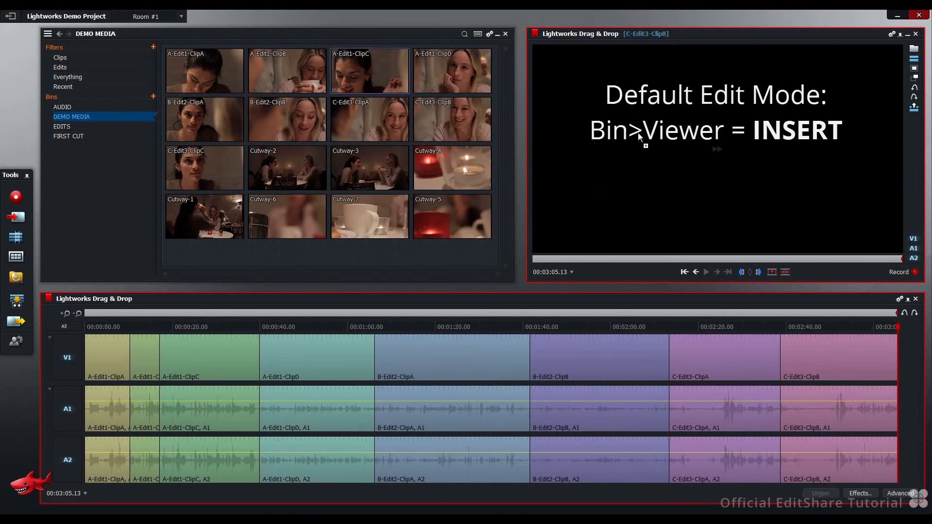
Step: Overwrite the start of B-Edit2-ClipA with another copy of A-Edit1-ClipB, snapped to the cut after A-Edit1-ClipD
drag(285, 74, 639, 370)
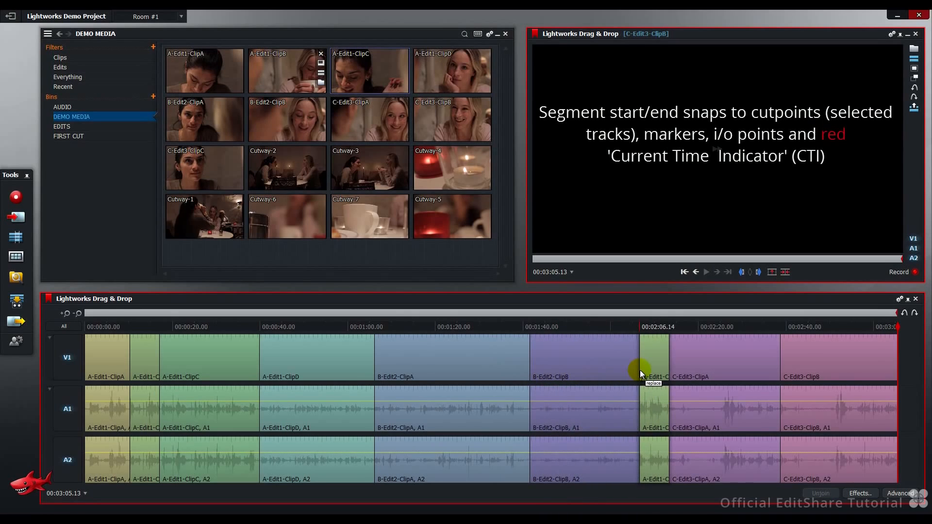
drag(640, 370, 530, 371)
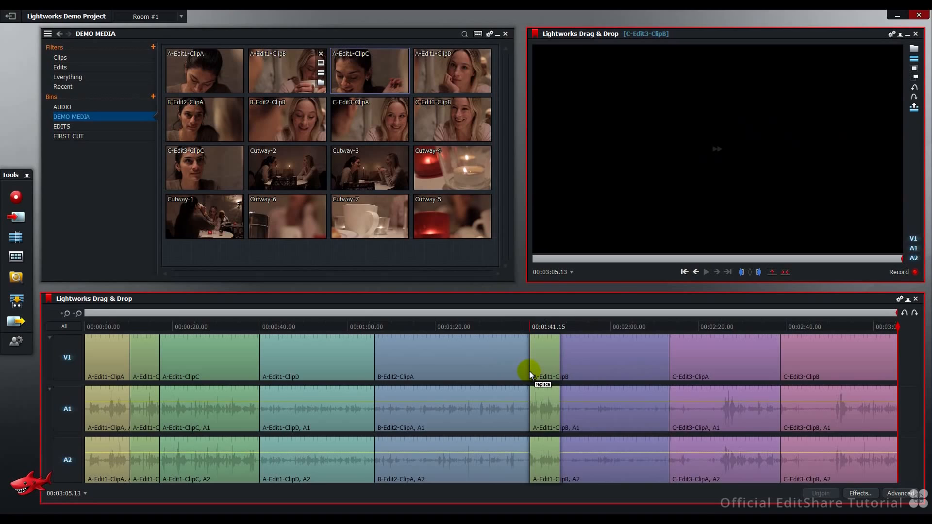
drag(529, 371, 376, 371)
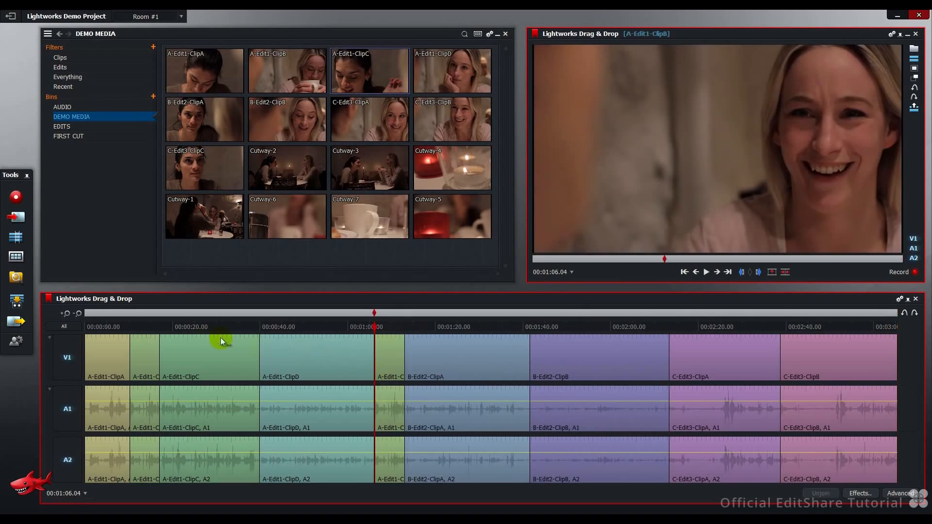
Step: Park the playhead at 00:00:57.24 and add two video tracks before V1
click(111, 327)
drag(111, 328, 338, 350)
mouse_move(301, 177)
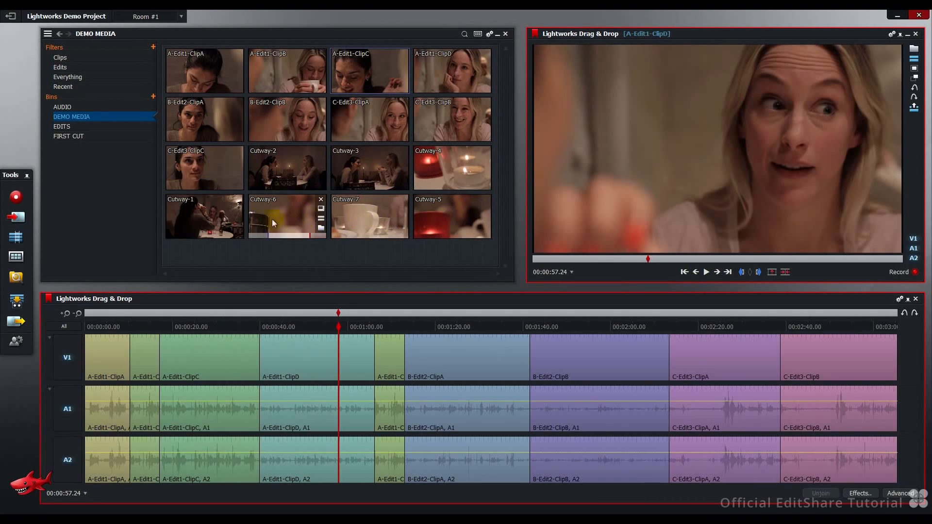
mouse_move(215, 223)
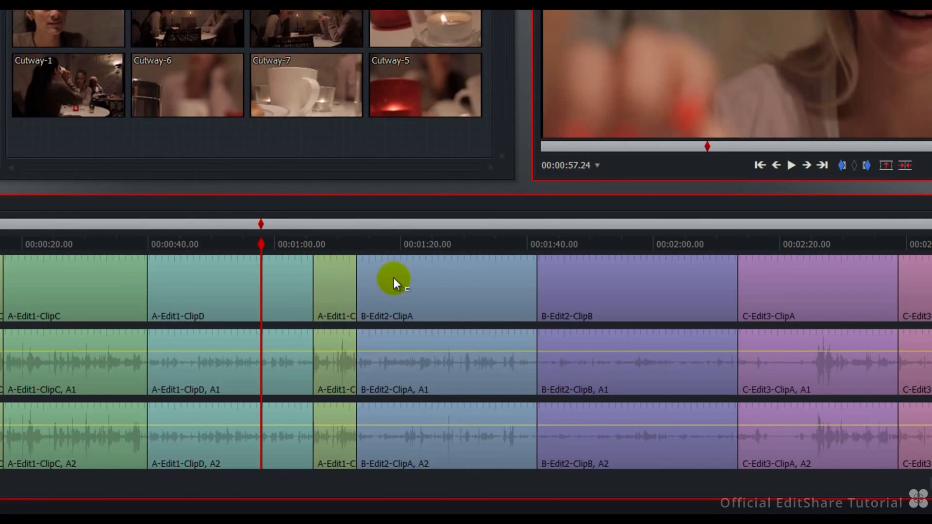
right_click(429, 350)
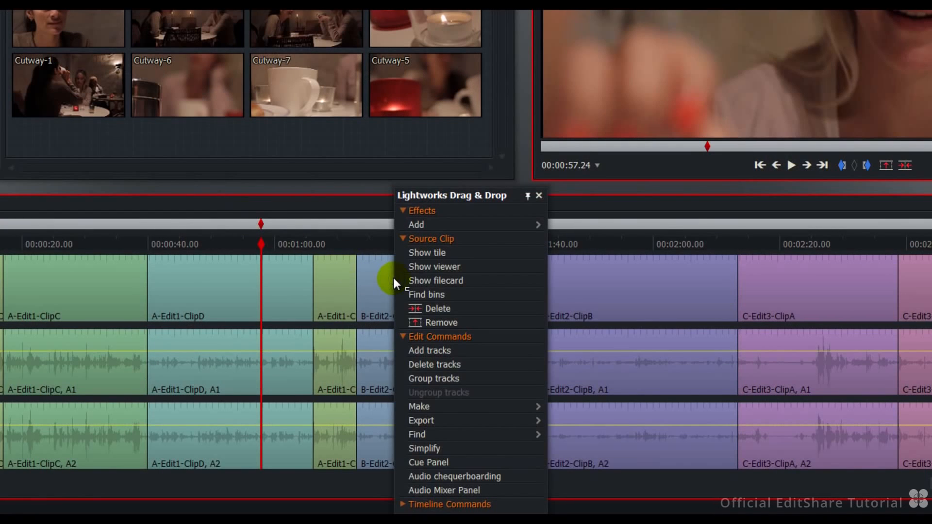
click(436, 350)
click(528, 131)
click(525, 157)
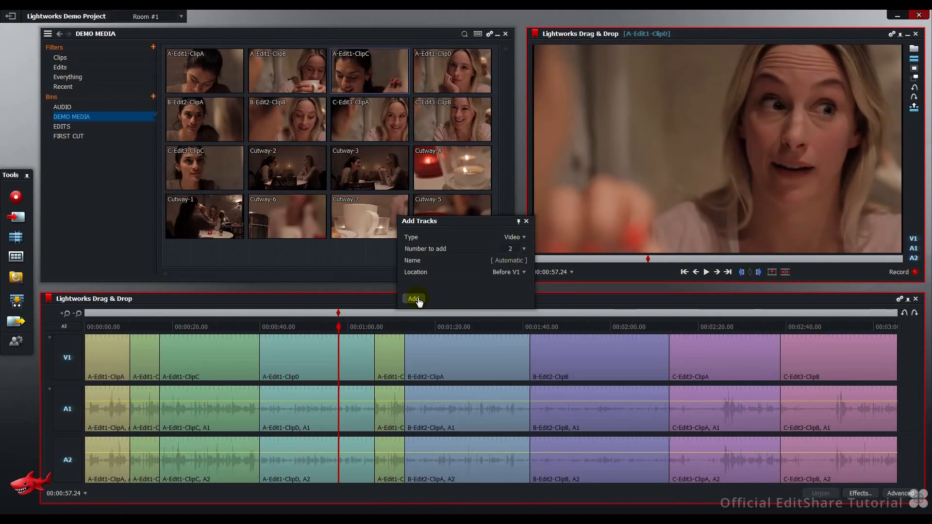
click(413, 299)
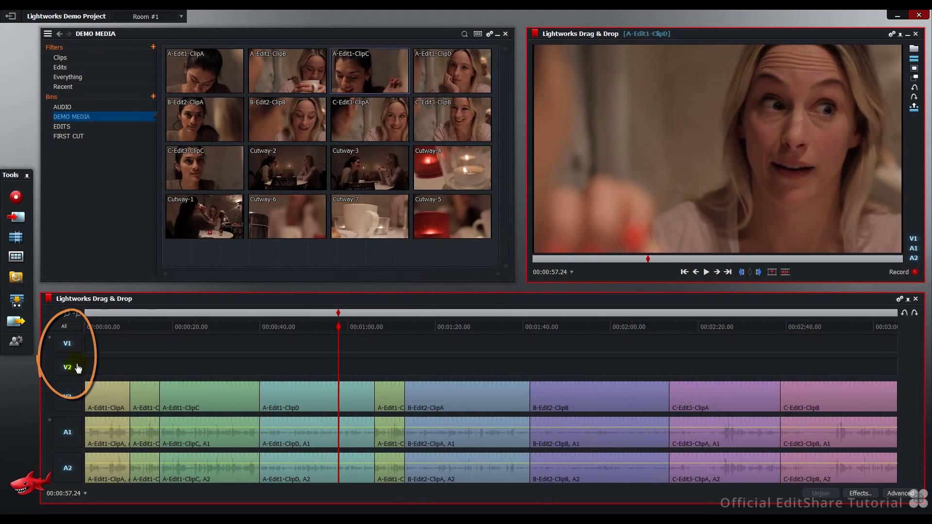
Step: Place Cutway-2 over A-Edit1-ClipC, Cutway-7 near the end of B-Edit2-ClipA, Cutway-4 at 00:02:10.18 and Cutway-1 at 00:02:31.08, all on track V2
drag(286, 170, 298, 365)
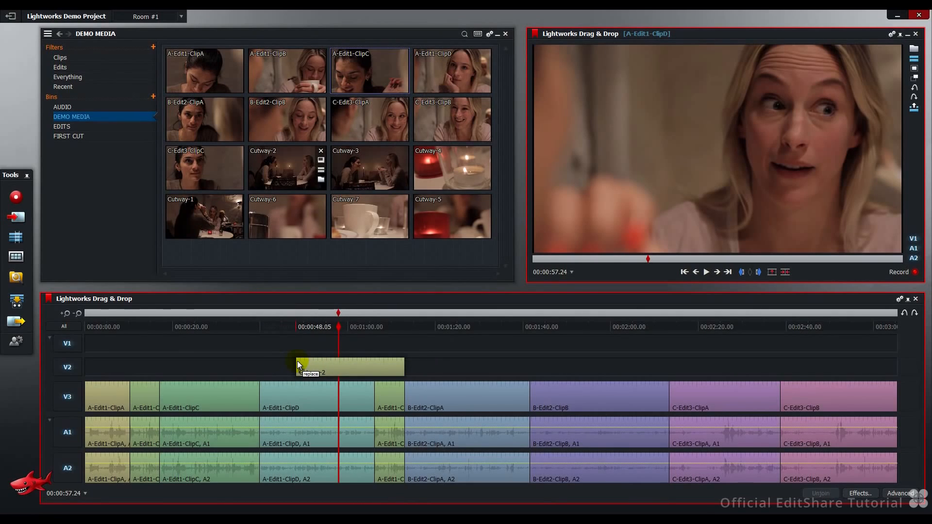
drag(298, 365, 220, 361)
drag(369, 216, 517, 374)
mouse_move(444, 177)
mouse_down()
mouse_move(689, 374)
mouse_move(657, 374)
mouse_up()
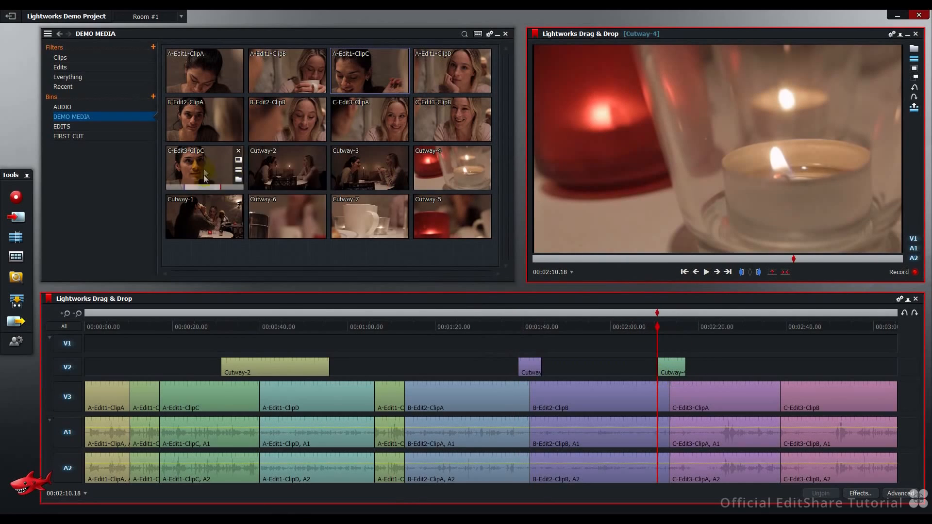
drag(210, 222, 747, 371)
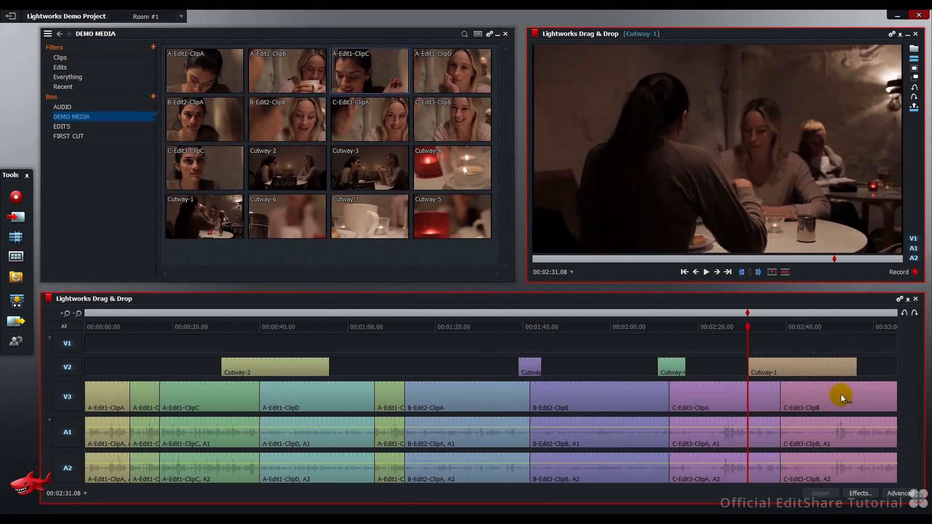
Step: Move the last C-Edit3-ClipB segment in insert mode to 00:01:13.00, directly before B-Edit2-ClipA, with its audio
drag(835, 394, 456, 399)
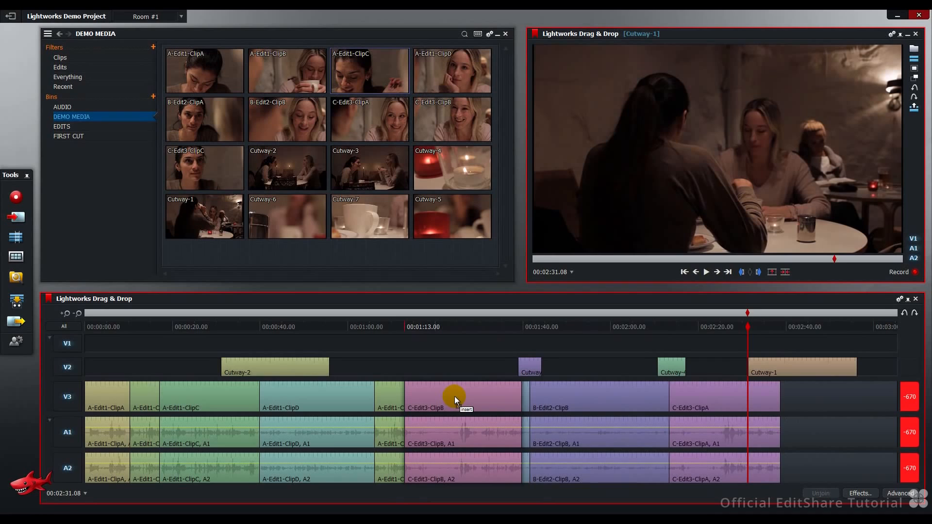
drag(457, 401, 454, 397)
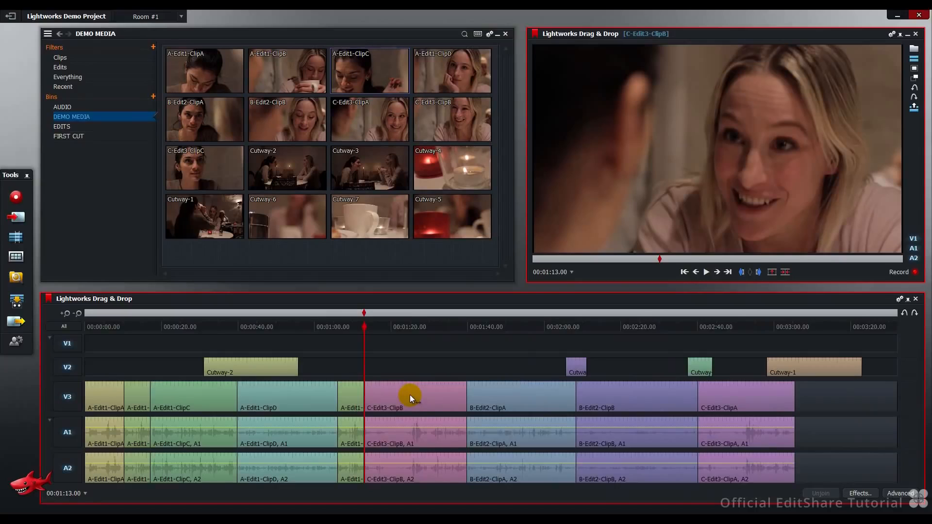
mouse_move(410, 395)
mouse_down()
mouse_move(409, 347)
mouse_move(779, 349)
mouse_move(232, 348)
mouse_move(354, 369)
mouse_move(412, 358)
mouse_move(418, 389)
mouse_up()
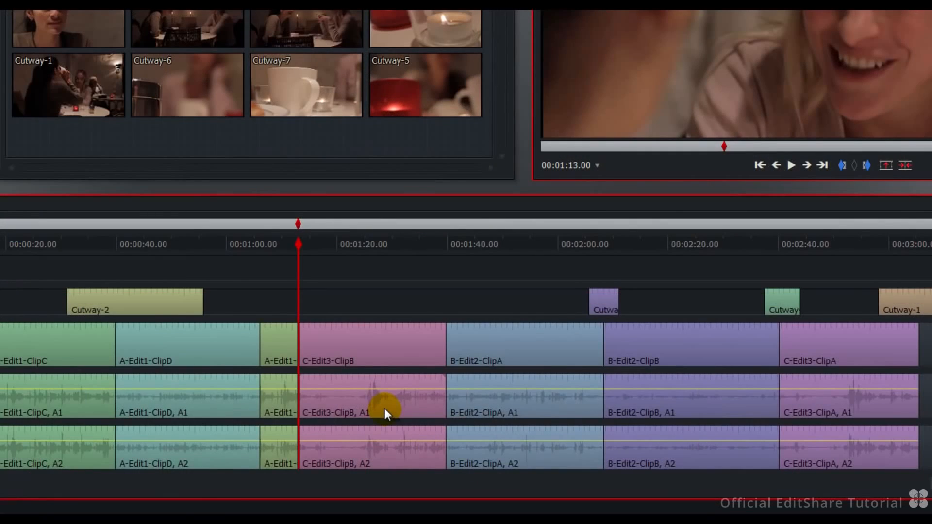
Step: Add two audio tracks after A2
right_click(390, 262)
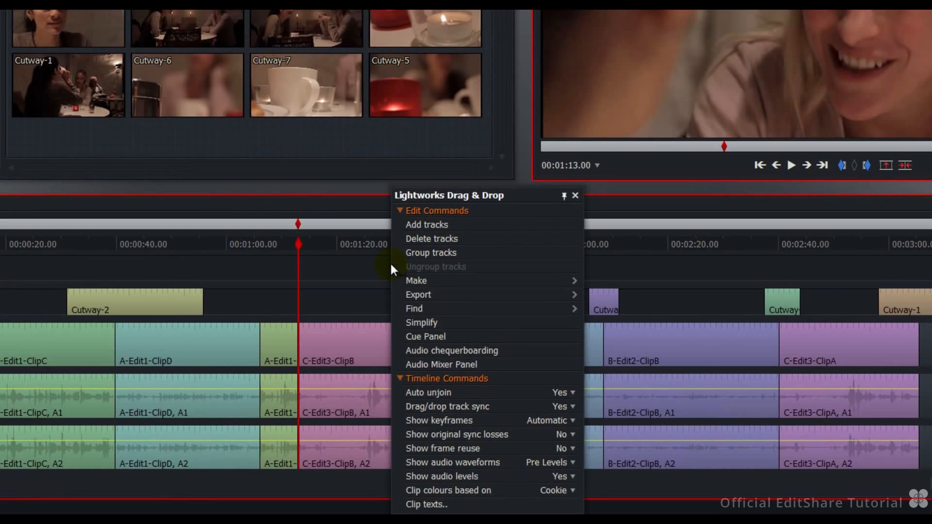
click(411, 227)
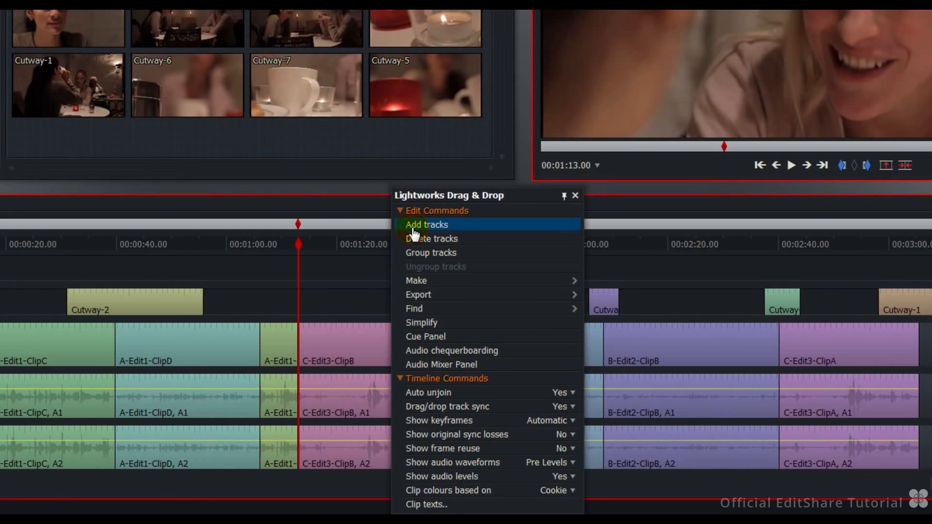
click(529, 131)
click(522, 145)
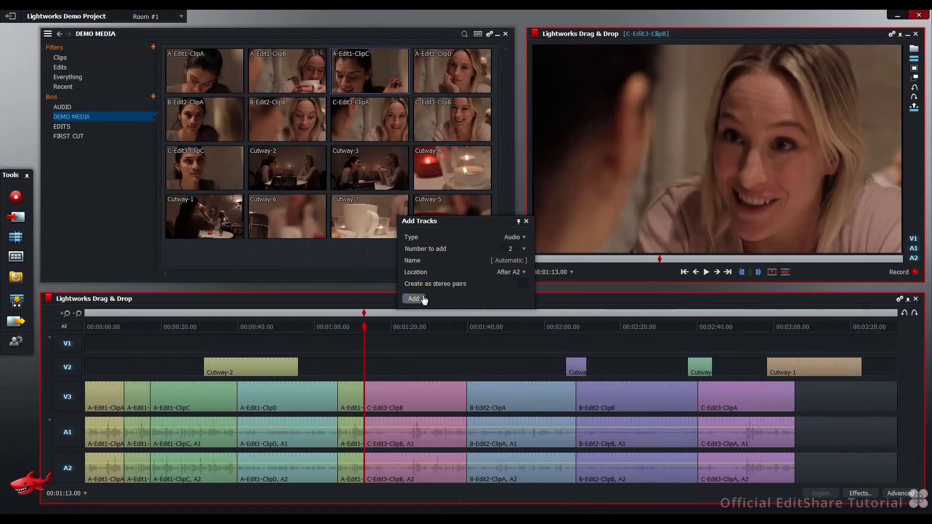
click(414, 299)
Step: Place the Ambient 48KHz WAV clip from the AUDIO bin on tracks A3 and A4, starting at 00:00:11.11
click(76, 108)
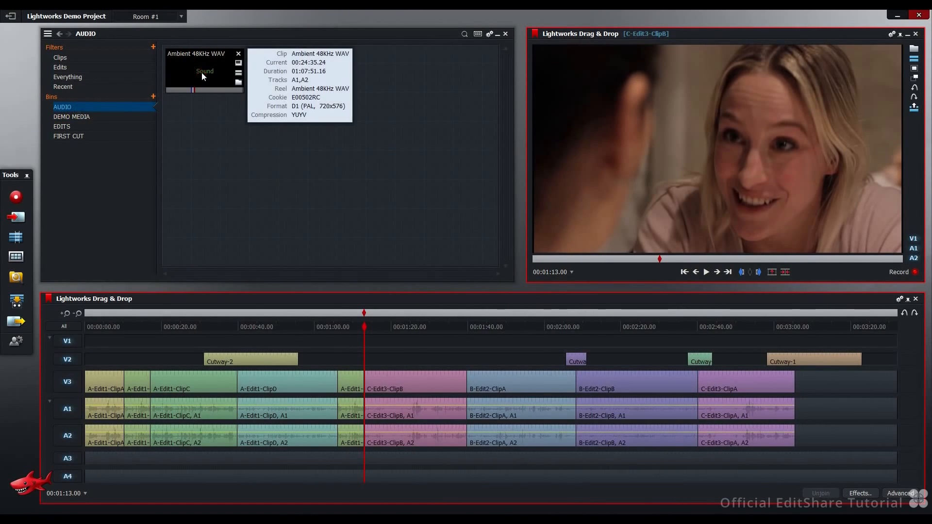
drag(202, 72, 127, 459)
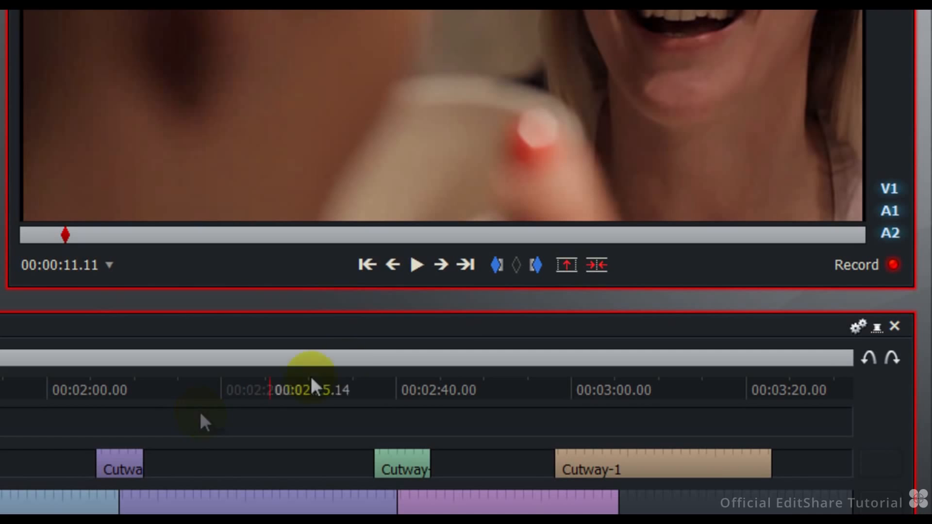
Step: Copy the section marked from 00:00:11.11 to 00:02:28.05 into the EDITS bin and open the copy in its own timeline
click(497, 270)
drag(209, 386, 293, 385)
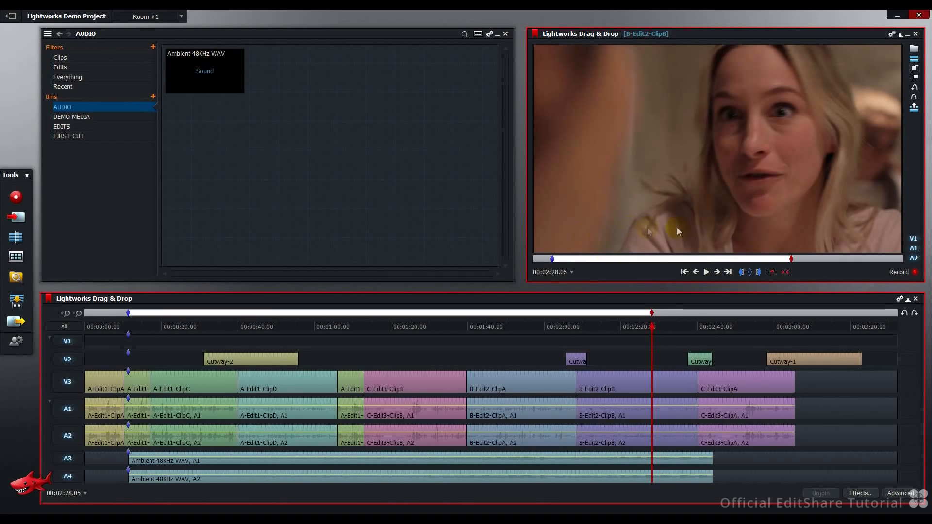
drag(391, 377, 373, 170)
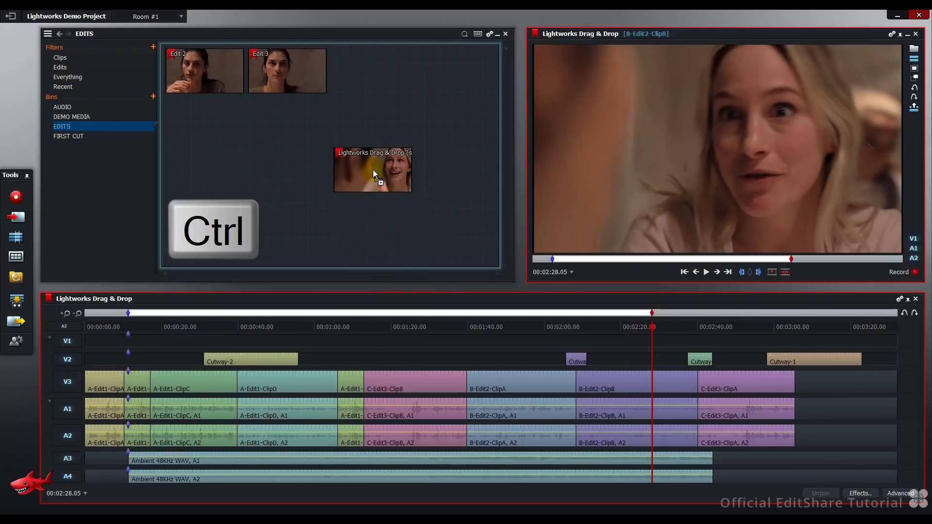
drag(373, 170, 373, 170)
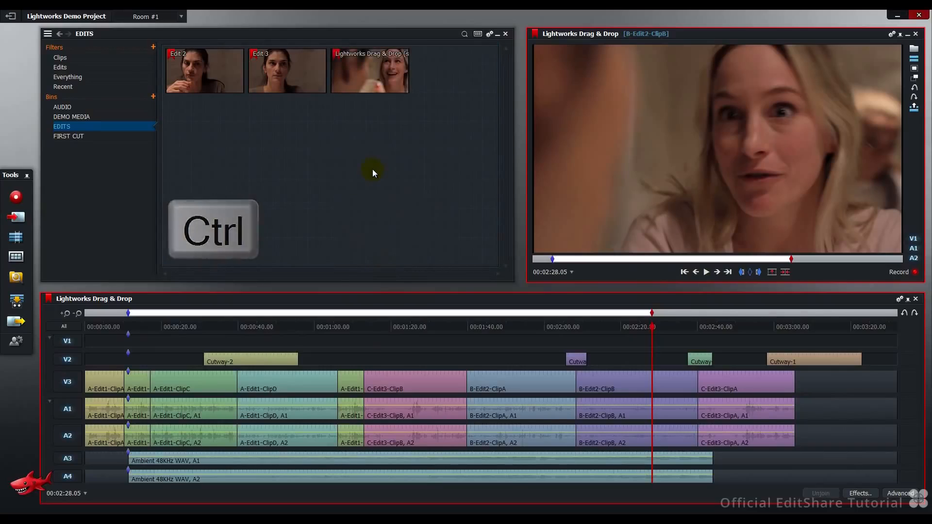
mouse_move(396, 76)
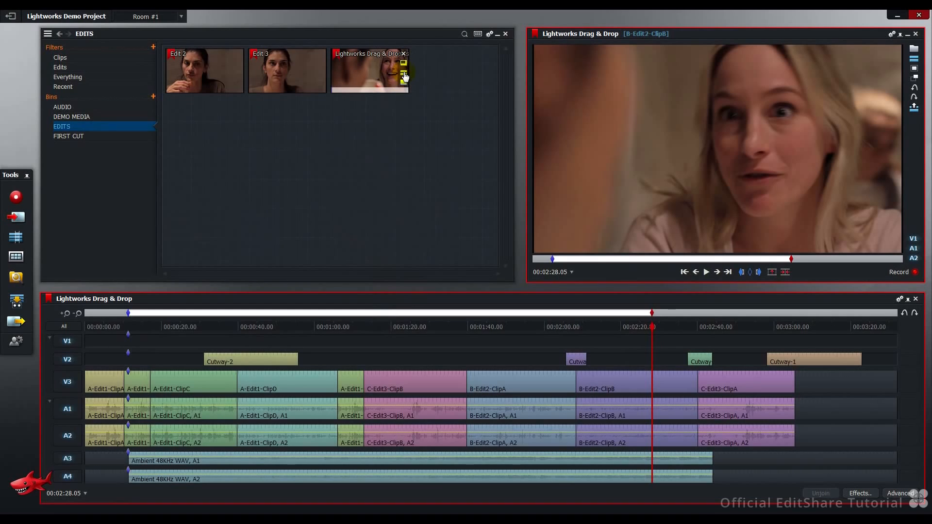
click(405, 76)
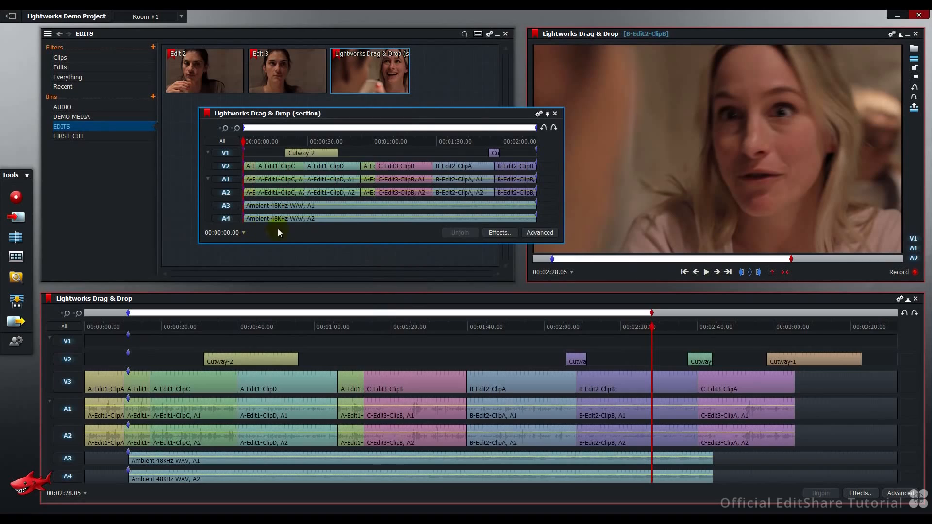